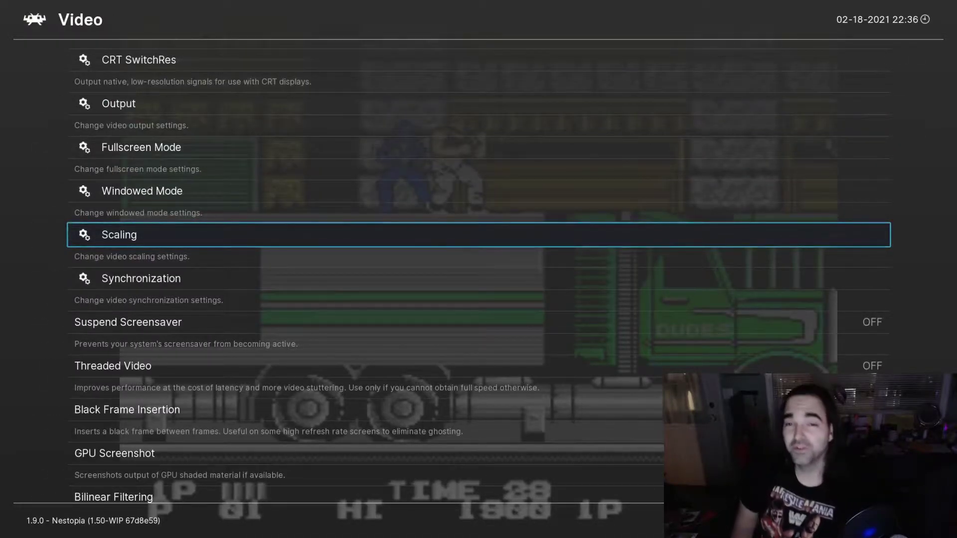
# Leave the Video settings and look through the other RetroArch menus and their options.
pyautogui.press('BackSpace')
pyautogui.press('BackSpace')
pyautogui.press('Right')
pyautogui.press('Return')
pyautogui.press('Down')
pyautogui.press('Down')
pyautogui.press('Down')
pyautogui.press('Down')
pyautogui.press('Down')
pyautogui.press('Down')
pyautogui.press('Down')
pyautogui.press('Down')
pyautogui.press('Down')
pyautogui.press('Down')
pyautogui.press('Down')
pyautogui.press('Down')
pyautogui.press('Down')
pyautogui.press('Return')
pyautogui.press('Return')
pyautogui.press('Down')
pyautogui.press('Down')
pyautogui.press('Down')
pyautogui.press('Down')
pyautogui.press('Down')
pyautogui.press('Down')
pyautogui.press('Down')
pyautogui.press('Down')
pyautogui.press('Down')
pyautogui.press('BackSpace')
pyautogui.press('BackSpace')
pyautogui.press('Return')
pyautogui.press('Up')
pyautogui.press('Up')
pyautogui.press('Return')
pyautogui.press('Down')
pyautogui.press('Down')
pyautogui.press('Down')
pyautogui.press('Down')
pyautogui.press('Down')
pyautogui.press('Up')
pyautogui.press('Up')
pyautogui.press('Down')
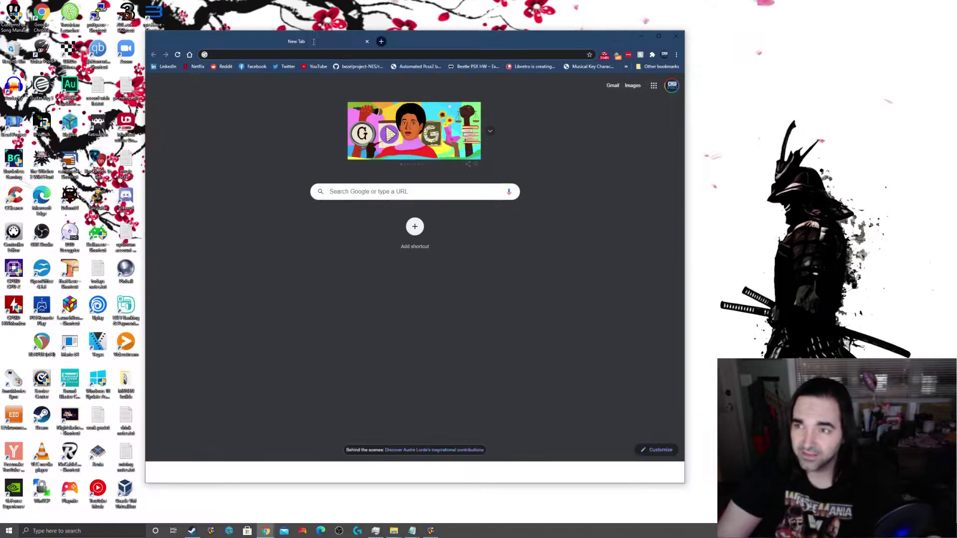
# Switch to Chrome, search for "bezelproject" and open the thebezelproject/BezelProject repository on GitHub.
pyautogui.click(309, 53)
pyautogui.write('BEZ')
pyautogui.press('BackSpace')
pyautogui.press('BackSpace')
pyautogui.press('BackSpace')
pyautogui.press('Escape')
pyautogui.write('bezelproject')
pyautogui.press('Return')
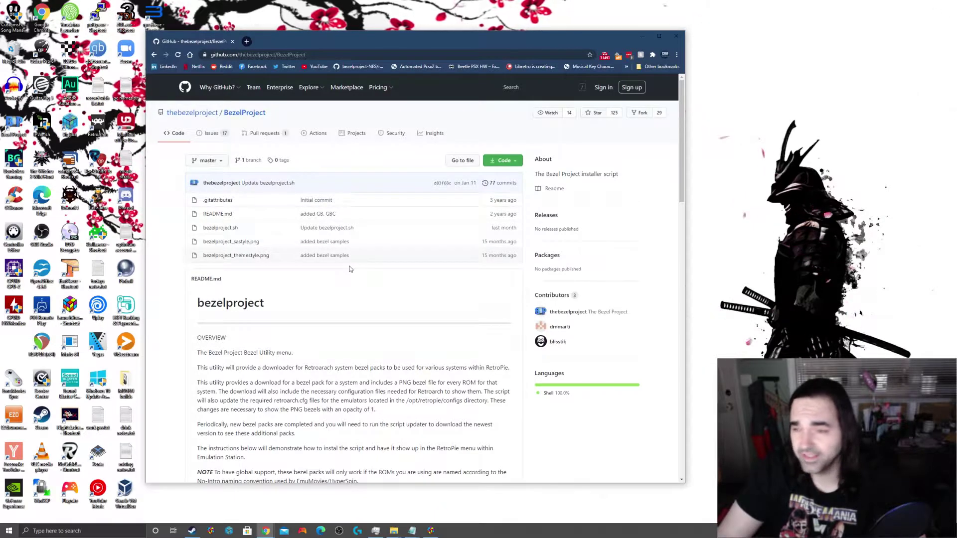
# Examine the repository's README, including the overview and the Raspberry Pi installation instructions.
pyautogui.scroll(-2, 350, 269)
pyautogui.scroll(-3, 338, 277)
pyautogui.moveTo(341, 234); pyautogui.dragTo(242, 234)
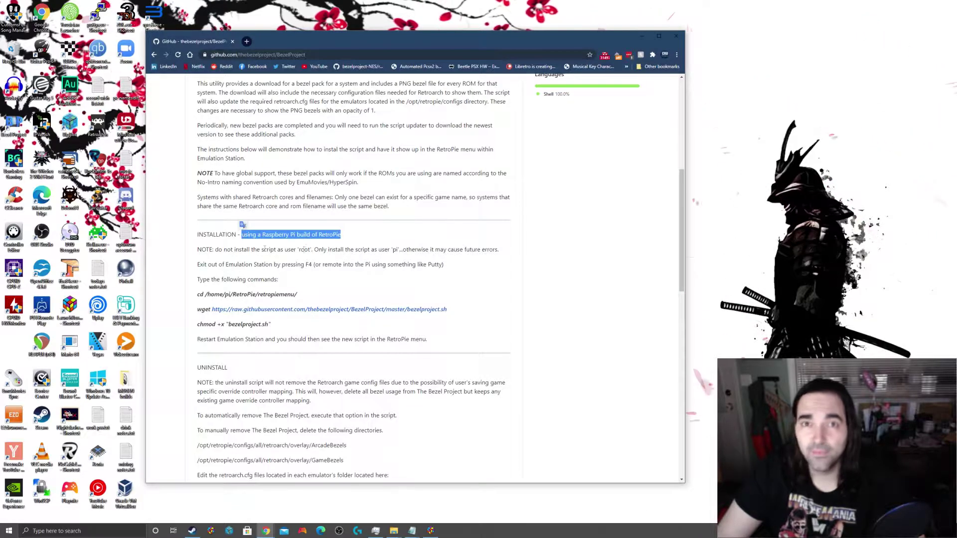
pyautogui.scroll(-7, 352, 271)
pyautogui.scroll(15, 352, 271)
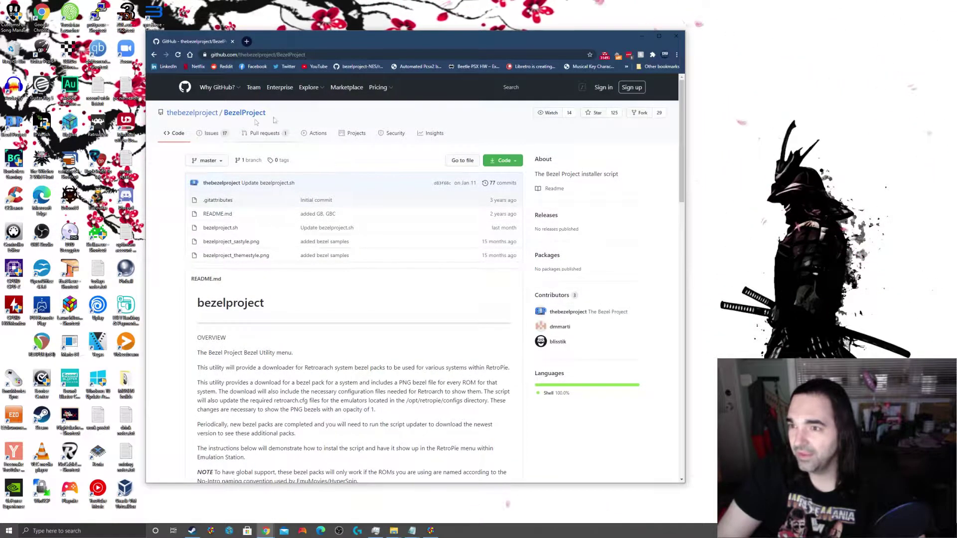
pyautogui.scroll(-2, 302, 307)
pyautogui.scroll(-2, 363, 376)
pyautogui.scroll(5, 353, 226)
# Return to the search results, open The Bezel Project's GitHub profile and list its repositories.
pyautogui.hotkey('alt', 'Left')
pyautogui.click(299, 247)
pyautogui.scroll(-1, 340, 262)
pyautogui.click(371, 100)
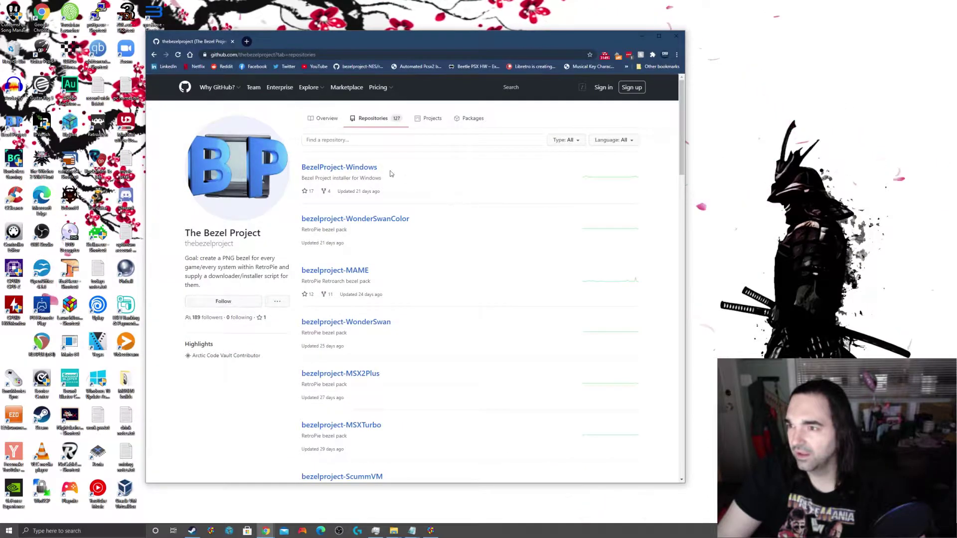
# Download Bezel.Project.Setup.exe from the V1.1.12.1 release of BezelProject-Windows and run it, allowing it to make changes to the device.
pyautogui.scroll(-5, 393, 247)
pyautogui.scroll(-5, 379, 270)
pyautogui.click(310, 313)
pyautogui.click(181, 477)
pyautogui.click(399, 210)
pyautogui.click(503, 333)
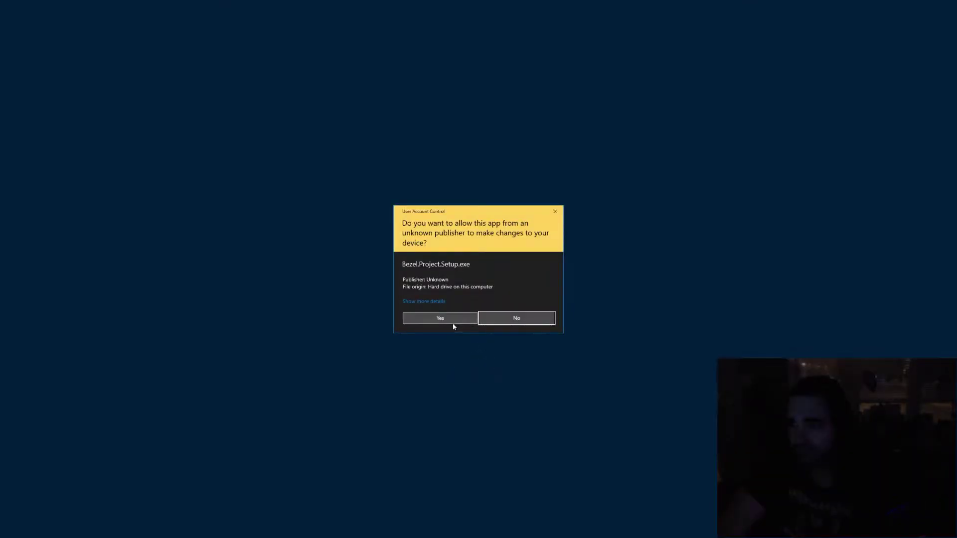
pyautogui.click(451, 320)
# Advance the Bezel Project setup through its first pages to the Information page.
pyautogui.click(521, 326)
pyautogui.click(432, 302)
pyautogui.click(522, 326)
# Read the setup's Information text and highlight the note about No-Intro ROM naming.
pyautogui.scroll(-1, 484, 264)
pyautogui.scroll(-3, 483, 265)
pyautogui.scroll(-1, 484, 266)
pyautogui.scroll(5, 487, 272)
pyautogui.scroll(-1, 487, 272)
pyautogui.scroll(-3, 497, 260)
pyautogui.moveTo(467, 269); pyautogui.dragTo(419, 258)
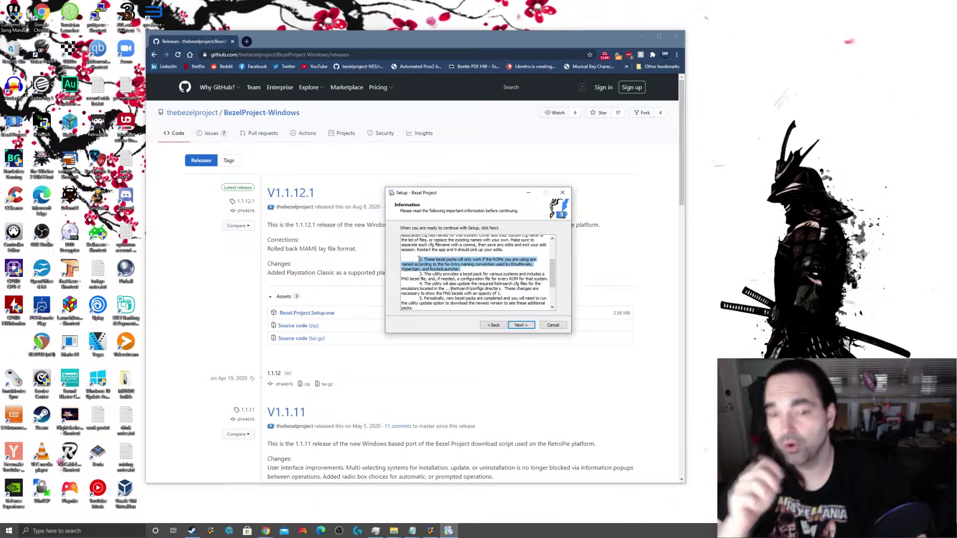
# Search for the no-intro naming convention in a new browser tab and open The Official No-Intro Convention document.
pyautogui.click(246, 42)
pyautogui.write('no0')
pyautogui.press('BackSpace')
pyautogui.write('-intro naming conb')
pyautogui.press('BackSpace')
pyautogui.write('on')
pyautogui.press('Return')
pyautogui.click(280, 152)
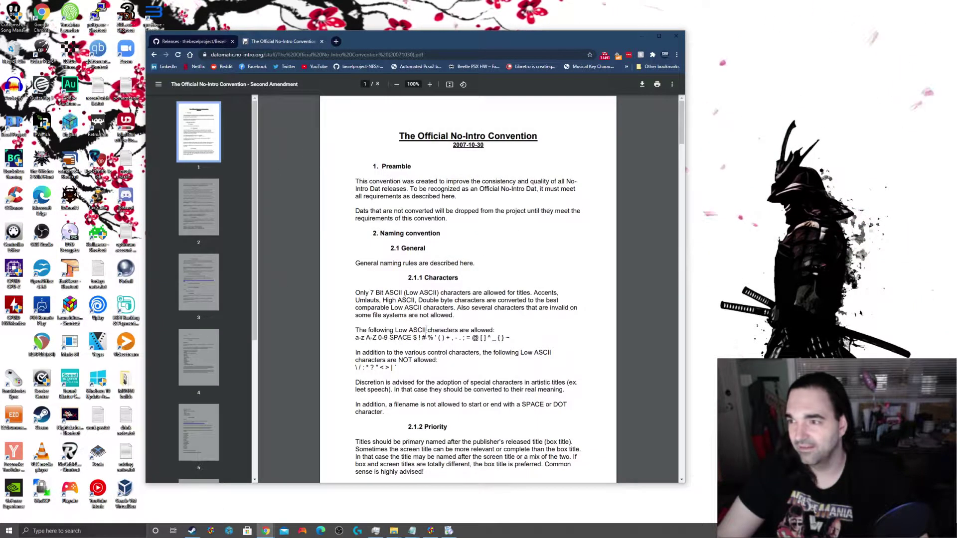
# Examine the naming rules throughout The Official No-Intro Convention document.
pyautogui.scroll(-20, 427, 330)
pyautogui.scroll(-5, 452, 198)
pyautogui.scroll(20, 428, 254)
pyautogui.scroll(5, 427, 255)
pyautogui.scroll(-5, 421, 213)
pyautogui.scroll(-5, 421, 214)
pyautogui.scroll(-3, 417, 221)
pyautogui.scroll(-3, 458, 252)
pyautogui.scroll(-8, 468, 251)
pyautogui.scroll(-9, 467, 250)
pyautogui.scroll(-9, 467, 254)
# Check further search results for "no-intro naming convention" and close that browser tab.
pyautogui.click(156, 54)
pyautogui.click(223, 260)
pyautogui.hotkey('ctrl', 'l')
pyautogui.write('no-intro naming convention')
pyautogui.press('Return')
pyautogui.click(294, 152)
pyautogui.click(322, 42)
# Complete the Bezel Project installation with a desktop shortcut and launch the utility.
pyautogui.click(529, 326)
pyautogui.click(494, 325)
pyautogui.click(520, 325)
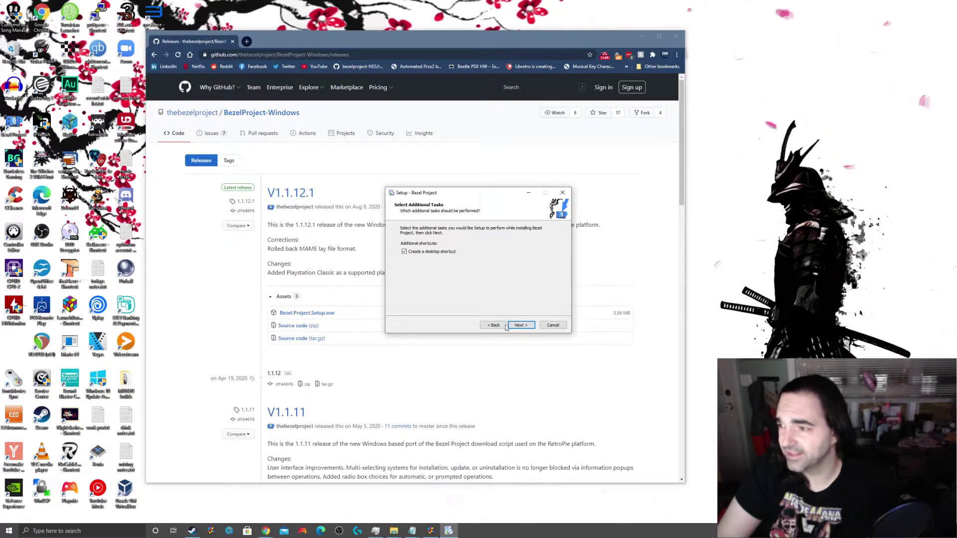
pyautogui.click(521, 325)
pyautogui.click(521, 325)
pyautogui.click(503, 300)
pyautogui.click(522, 326)
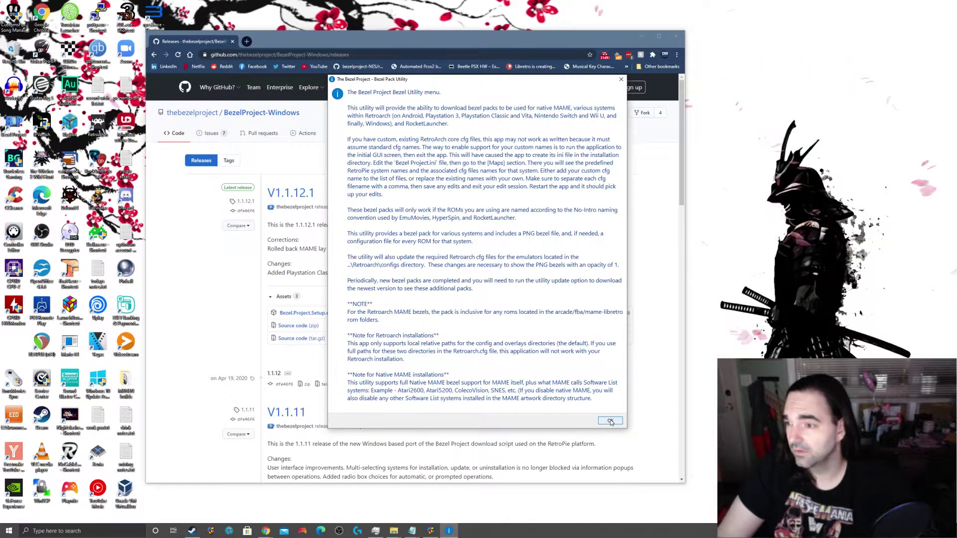
# Dismiss the utility's introductory information, minimize the browser and choose the Download/Uninstall/Update bezel pack action.
pyautogui.click(610, 421)
pyautogui.click(537, 292)
pyautogui.click(644, 35)
pyautogui.click(364, 199)
# Try out the different processing targets, such as MAME, RocketLauncher, PS Classic, Wii U, Switch and PS Vita.
pyautogui.click(364, 244)
pyautogui.click(459, 245)
pyautogui.click(437, 259)
pyautogui.click(463, 260)
pyautogui.click(464, 245)
pyautogui.click(467, 253)
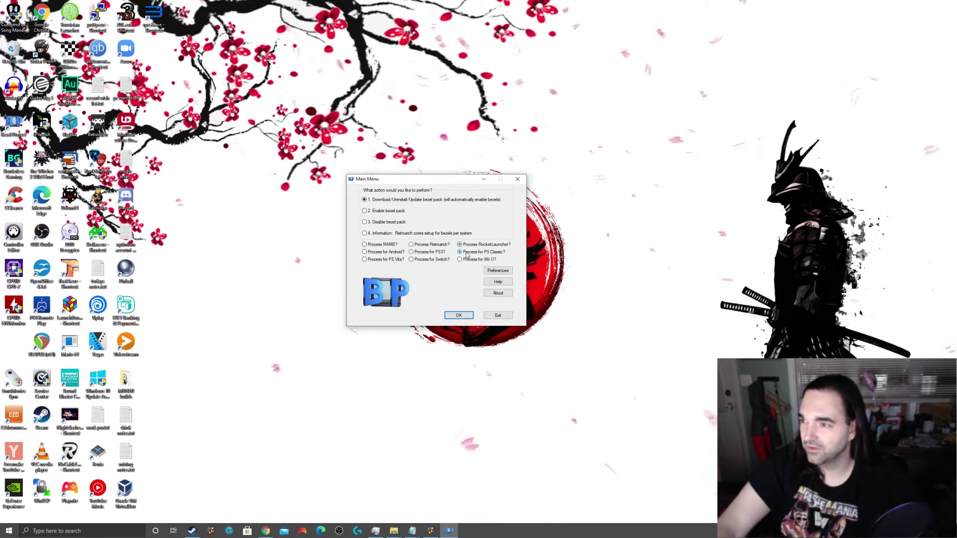
pyautogui.click(463, 259)
pyautogui.click(442, 253)
pyautogui.click(424, 260)
pyautogui.click(394, 253)
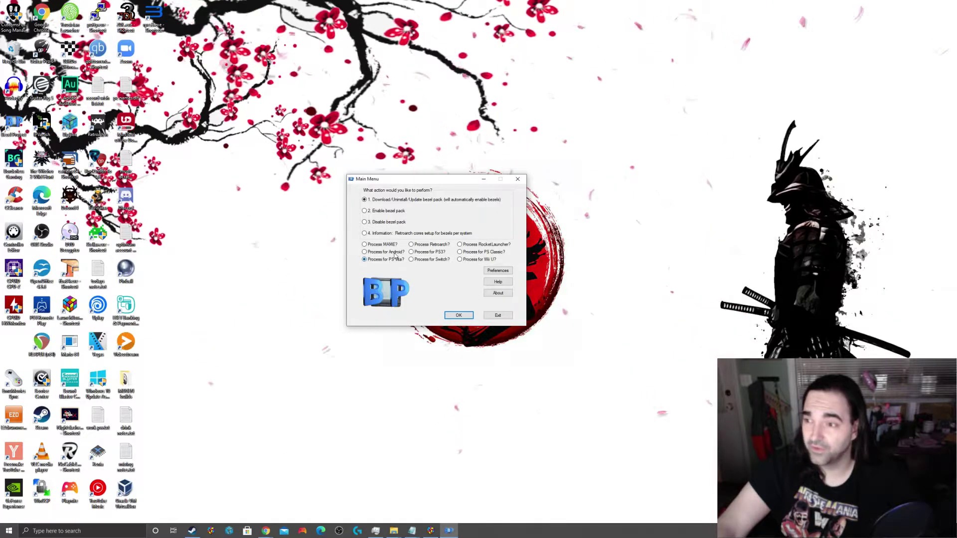
# Select Process Retroarch as the target and open its bezel pack selection.
pyautogui.click(412, 244)
pyautogui.click(389, 246)
pyautogui.click(459, 315)
# Look through the whole list of bezel packs offered and return to the main menu.
pyautogui.scroll(-2, 479, 246)
pyautogui.scroll(-4, 491, 235)
pyautogui.scroll(-4, 491, 236)
pyautogui.scroll(-5, 491, 235)
pyautogui.scroll(20, 492, 235)
pyautogui.click(510, 327)
# Open the Bezel Project preferences and examine the output target directories for each platform.
pyautogui.click(497, 271)
pyautogui.moveTo(391, 167); pyautogui.dragTo(393, 173)
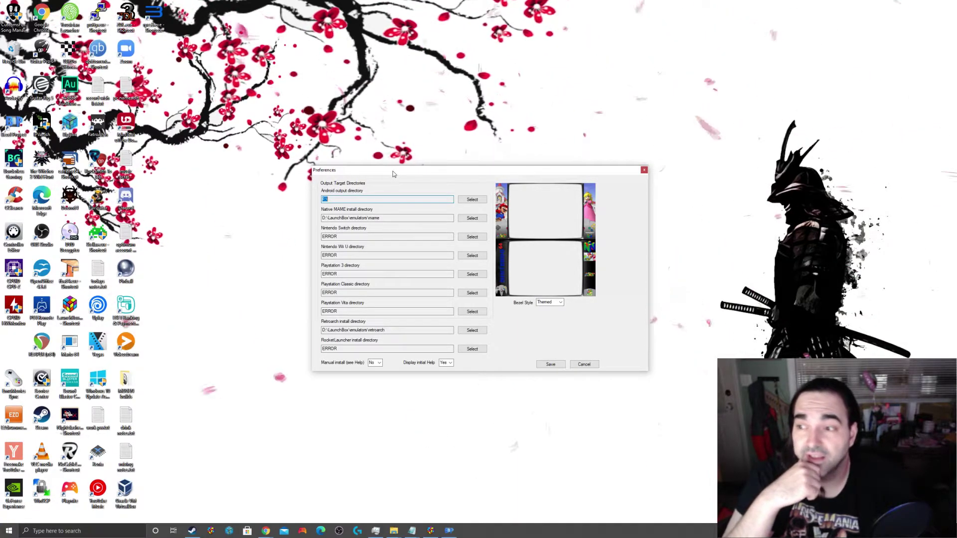
pyautogui.click(402, 237)
pyautogui.click(366, 293)
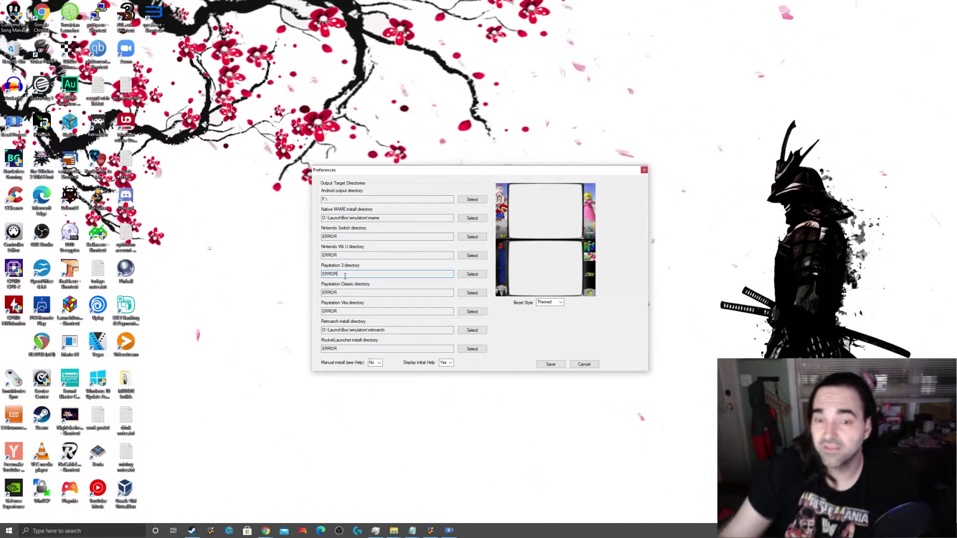
# Set the Retroarch install directory to D:\retroarch example\RetroArch.
pyautogui.click(394, 330)
pyautogui.click(471, 330)
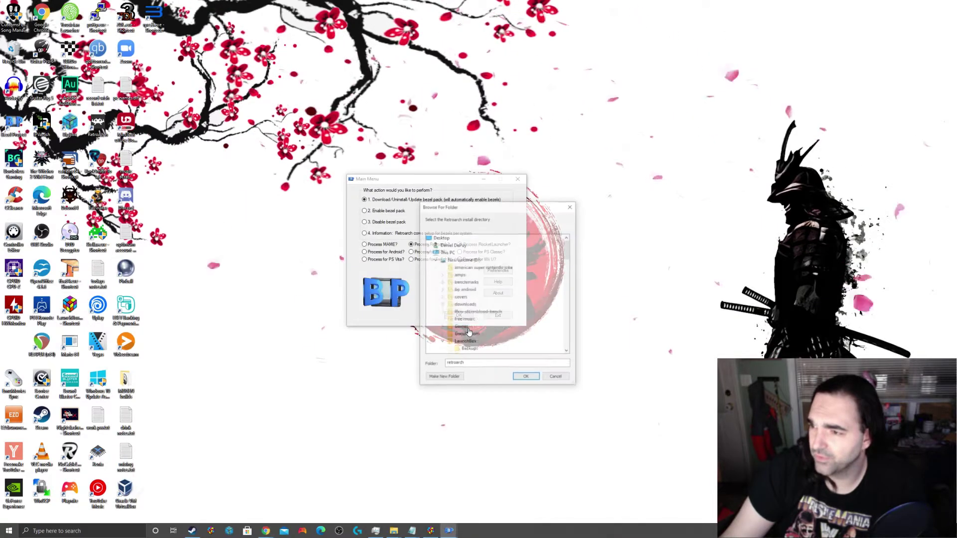
pyautogui.scroll(-3, 503, 340)
pyautogui.doubleClick(466, 334)
pyautogui.scroll(-3, 472, 335)
pyautogui.doubleClick(471, 327)
pyautogui.scroll(1, 504, 327)
pyautogui.scroll(-4, 505, 327)
pyautogui.click(449, 267)
pyautogui.click(471, 268)
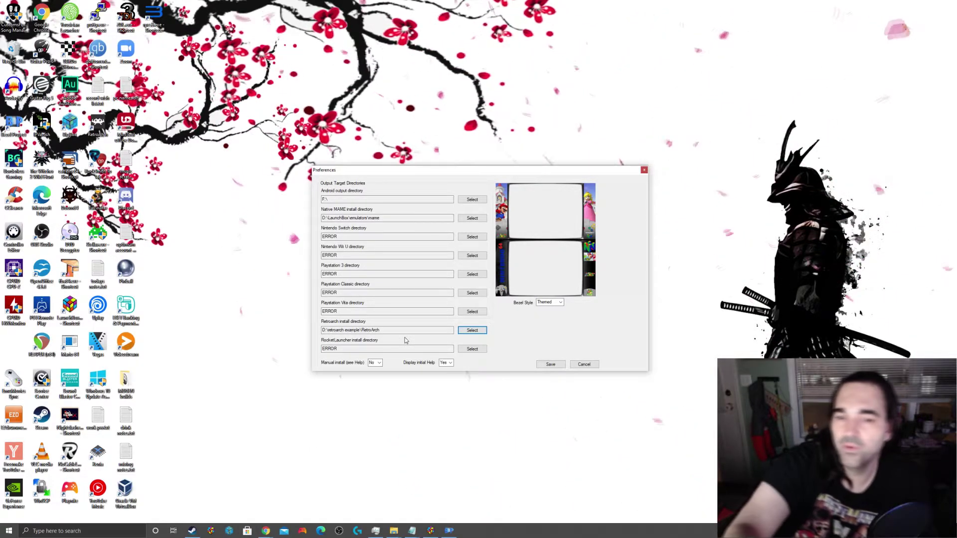
# Save the preferences and look through the whole list of bezel packs offered for Retroarch.
pyautogui.click(551, 365)
pyautogui.scroll(-6, 475, 239)
pyautogui.scroll(-8, 475, 240)
pyautogui.scroll(14, 474, 244)
# Choose the NES bezel pack in the Retroarch downloader, keeping overwriting of existing platform bezel cfg files enabled, and install it.
pyautogui.click(469, 225)
pyautogui.moveTo(522, 232); pyautogui.dragTo(498, 247)
pyautogui.scroll(-5, 469, 251)
pyautogui.click(472, 249)
pyautogui.scroll(-4, 472, 247)
pyautogui.scroll(-2, 494, 248)
pyautogui.scroll(2, 494, 248)
pyautogui.scroll(-1, 476, 243)
pyautogui.scroll(1, 486, 257)
pyautogui.click(511, 327)
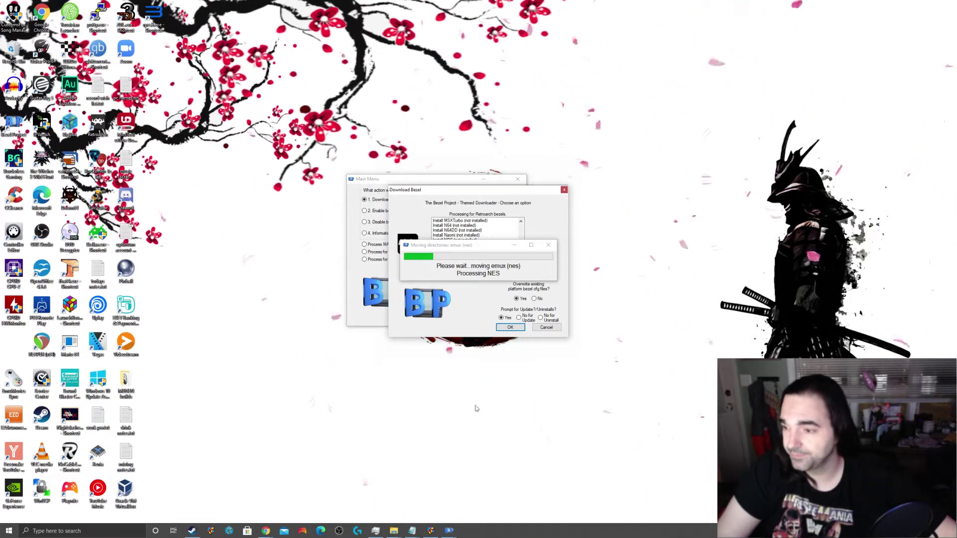
# Open the D:\retroarch example\RetroArch\overlays\GameBezels\NES folder in File Explorer and examine the bezel file names, widening the name column.
pyautogui.click(394, 531)
pyautogui.click(154, 498)
pyautogui.press('Return')
pyautogui.doubleClick(275, 363)
pyautogui.doubleClick(279, 269)
pyautogui.doubleClick(275, 254)
pyautogui.scroll(-6, 309, 342)
pyautogui.moveTo(360, 239); pyautogui.dragTo(400, 240)
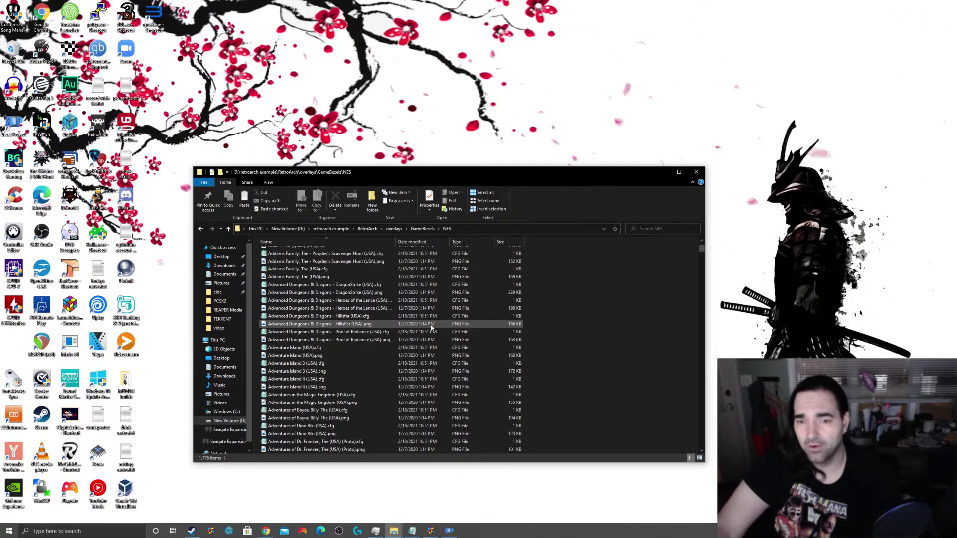
# Return to the RetroArch folder and look through its contents.
pyautogui.click(367, 229)
pyautogui.scroll(-10, 334, 349)
pyautogui.scroll(10, 336, 340)
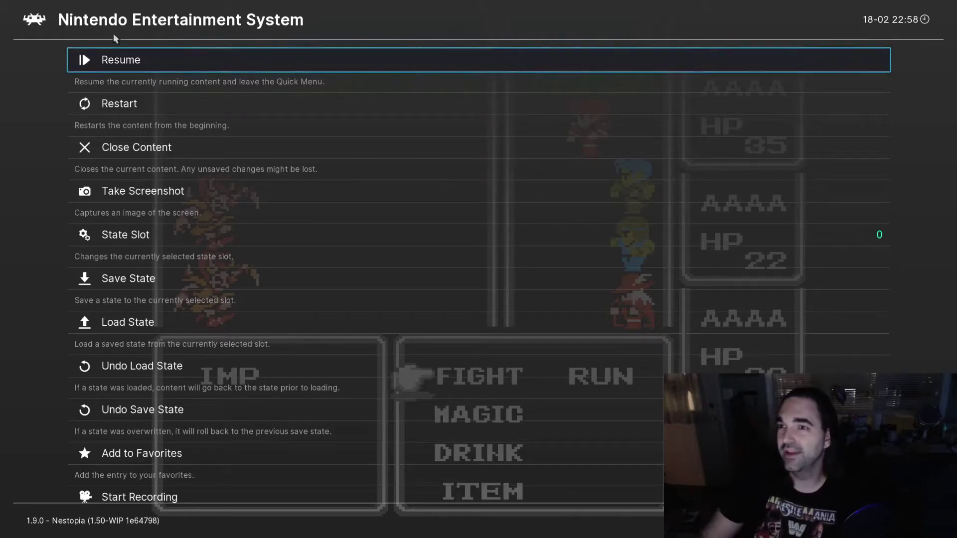
# Resume the running NES game in RetroArch and give the party its battle commands against the Imps.
pyautogui.press('BackSpace')
pyautogui.press('F1')
pyautogui.press('x')
pyautogui.press('x')
pyautogui.press('x')
pyautogui.press('Down')
pyautogui.press('x')
pyautogui.press('x')
pyautogui.press('x')
pyautogui.press('x')
pyautogui.press('Down')
pyautogui.press('x')
# Bring up the RetroArch menu, go past the console playlists to Main Menu and highlight Quit RetroArch.
pyautogui.press('F1')
pyautogui.press('Down')
pyautogui.press('Down')
pyautogui.press('Down')
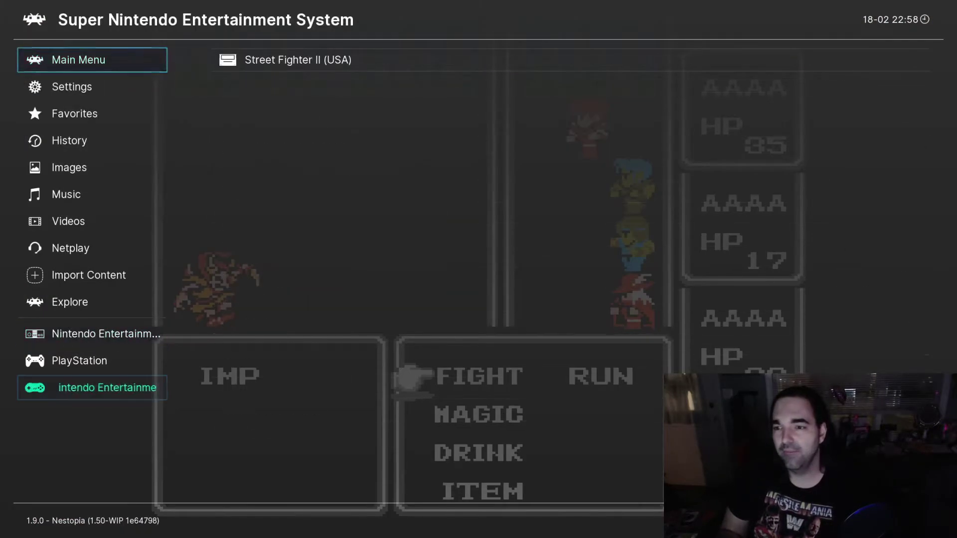
pyautogui.press('Right')
pyautogui.press('Up')
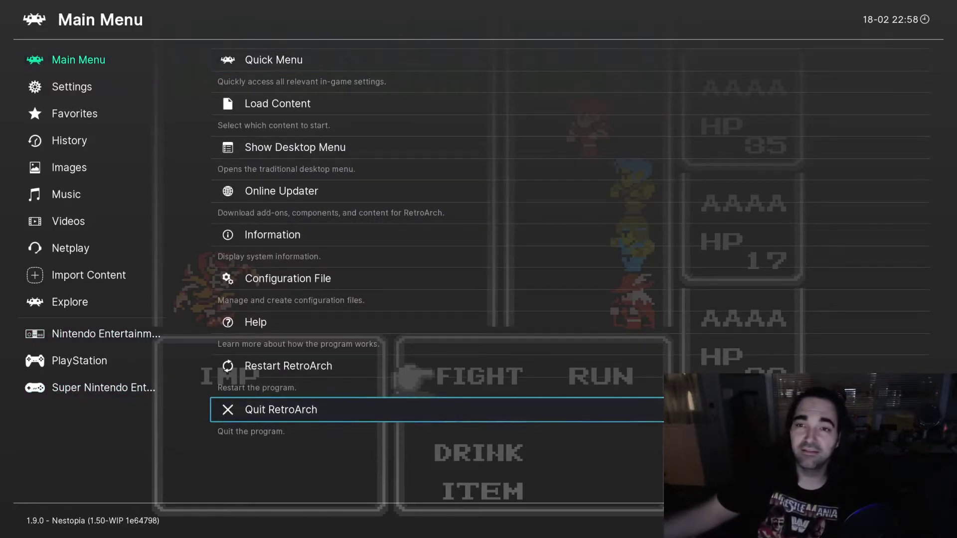